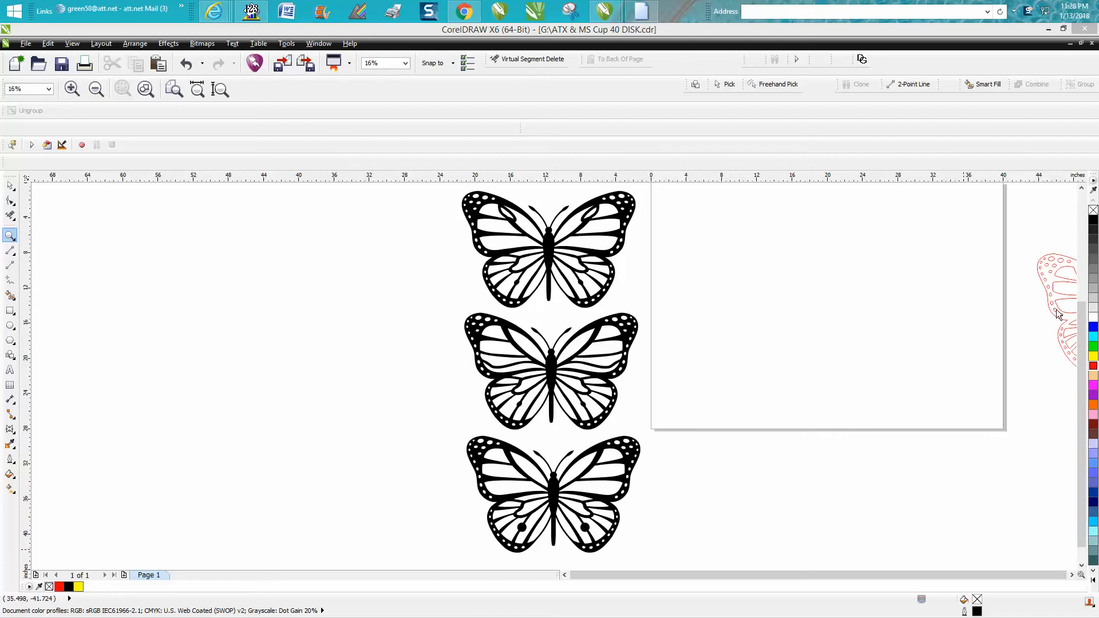
# - Move the red butterfly outline lying beside the page onto the centre of the page
pyautogui.rightClick(1003, 325)
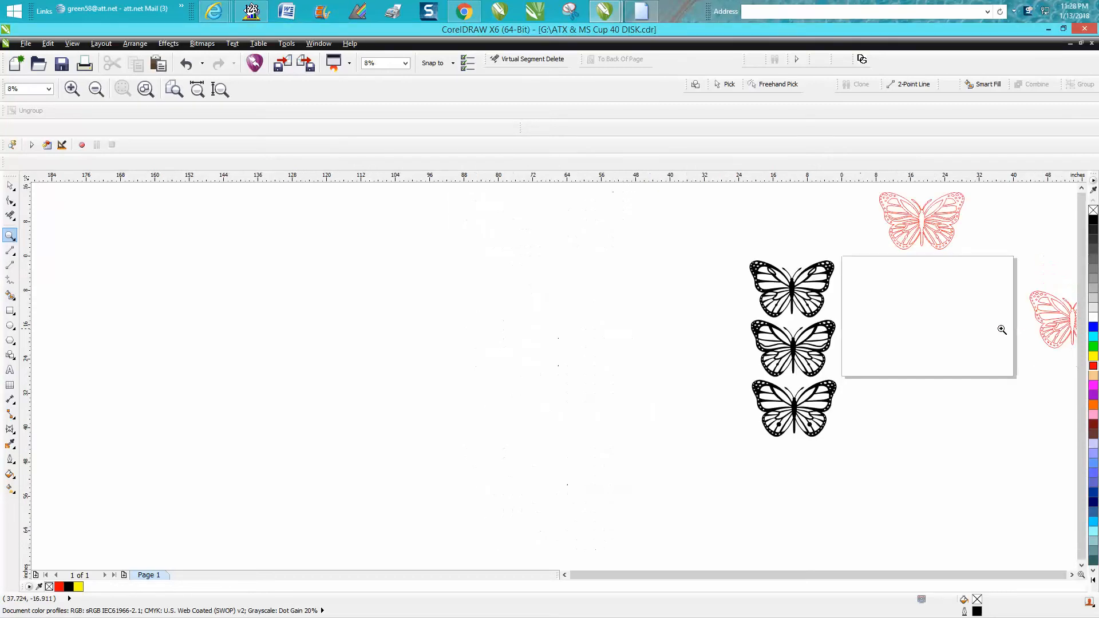
pyautogui.click(10, 185)
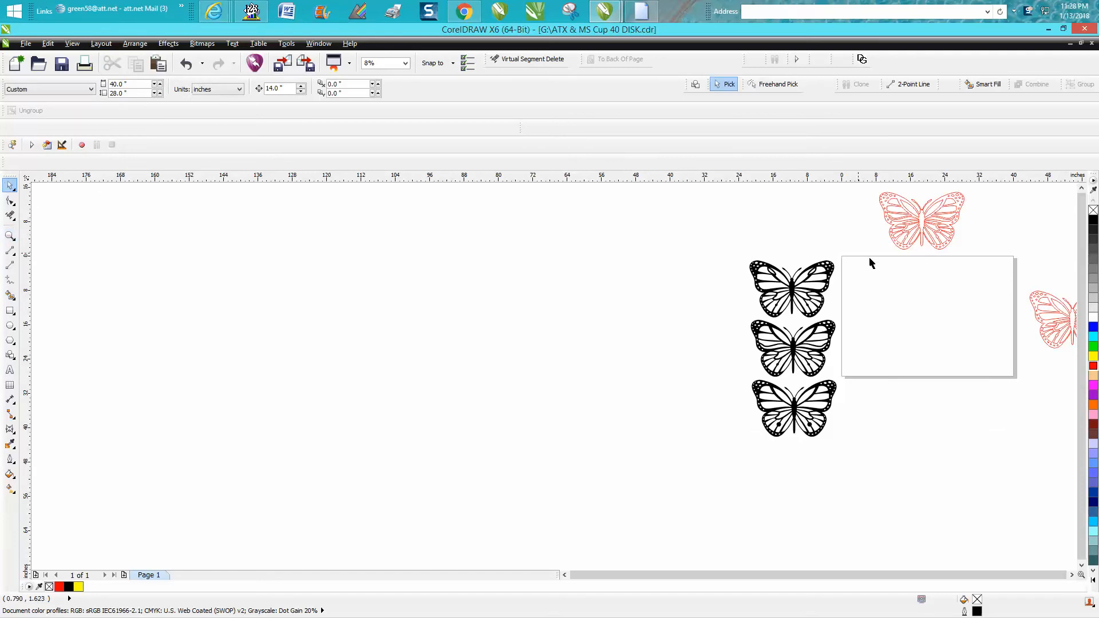
pyautogui.click(1073, 324)
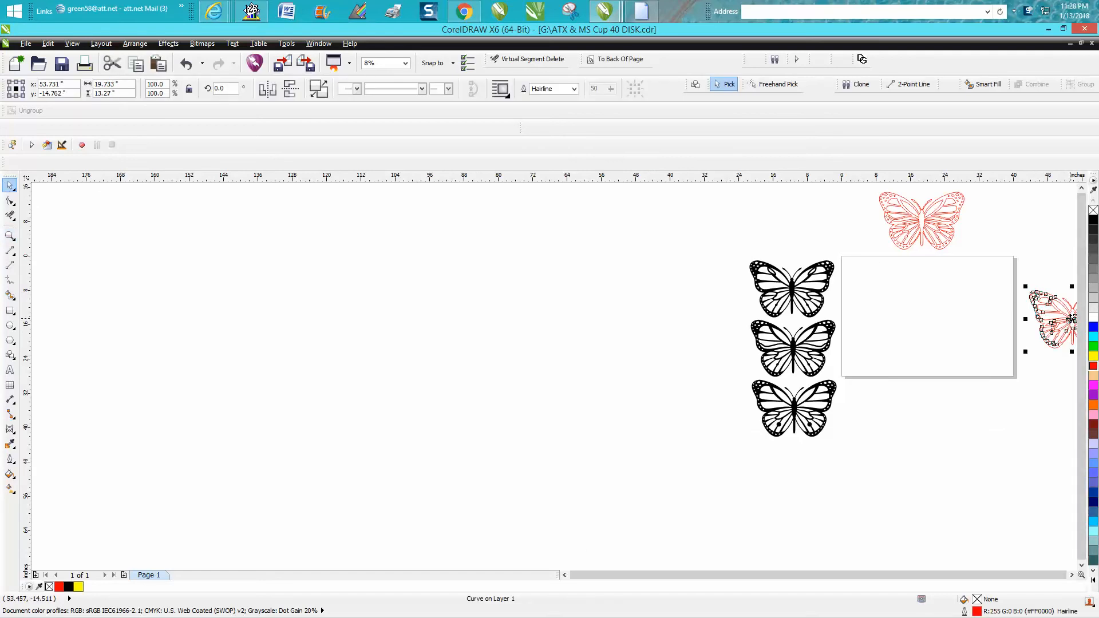
pyautogui.moveTo(1071, 320); pyautogui.dragTo(927, 316)
# - Delete two intermediate nodes from the lower edge of the long pointed cell next to the antenna in the butterfly's right wing
pyautogui.click(10, 235)
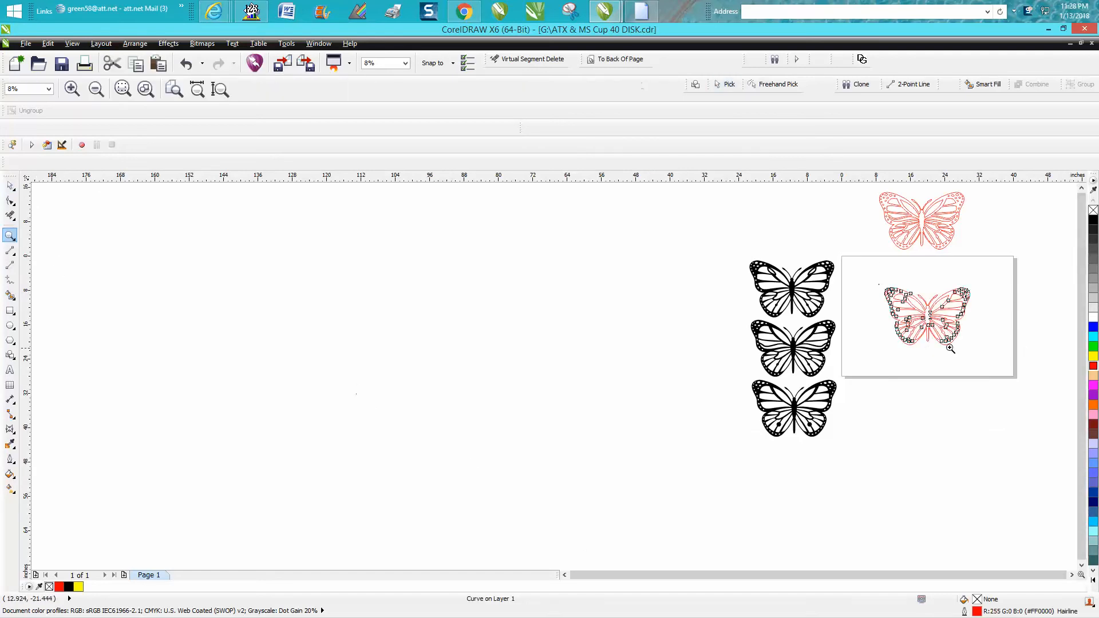
pyautogui.moveTo(873, 276); pyautogui.dragTo(983, 367)
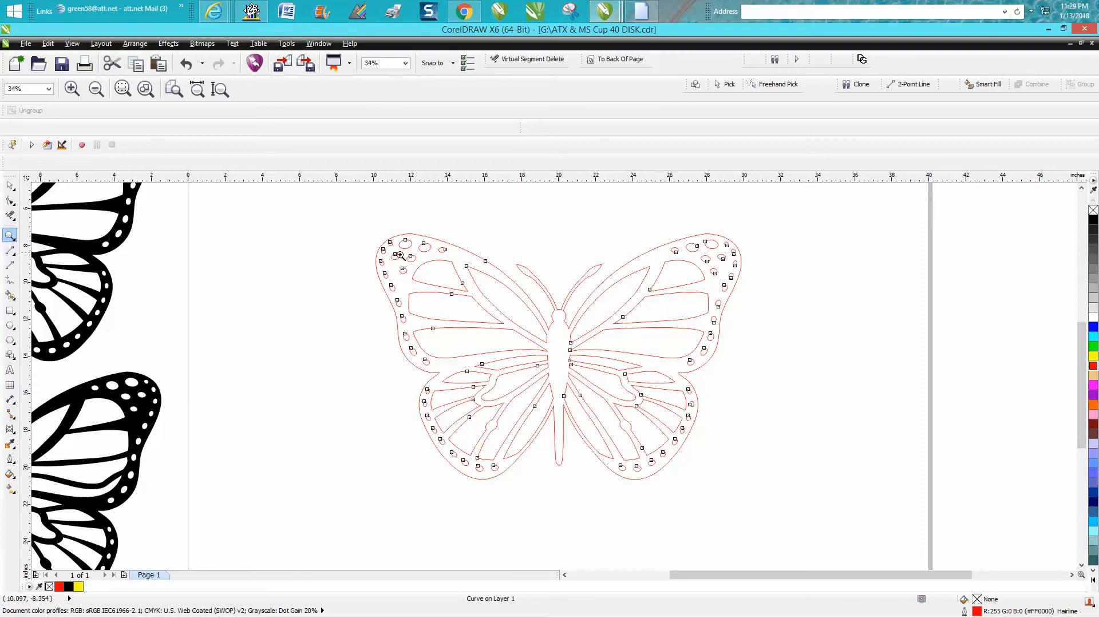
pyautogui.moveTo(573, 261); pyautogui.dragTo(761, 368)
pyautogui.press('space')
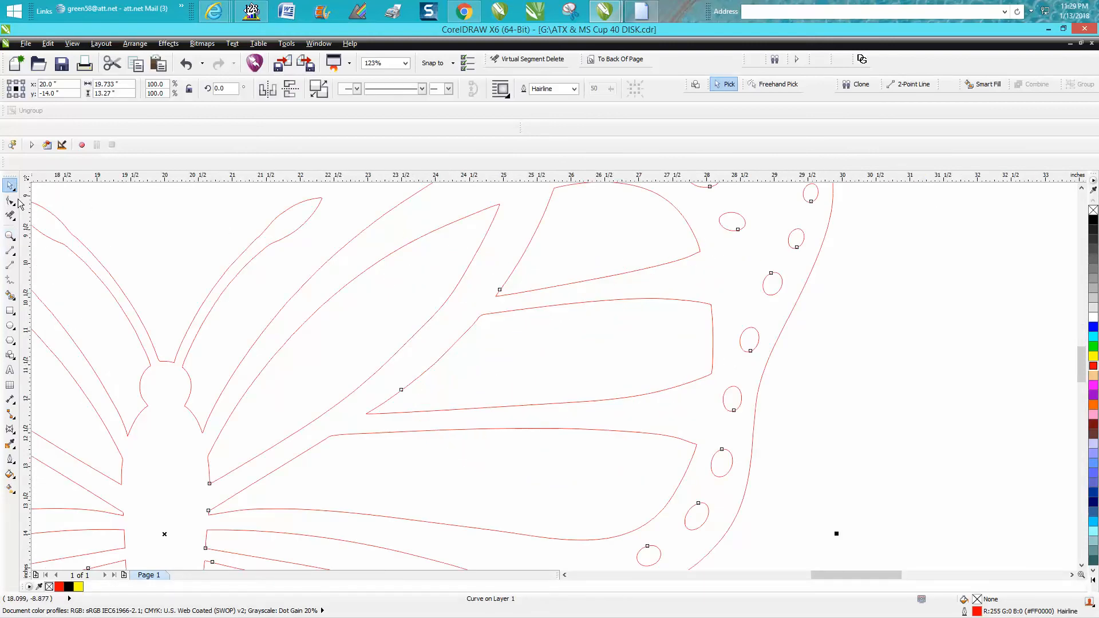
pyautogui.click(16, 200)
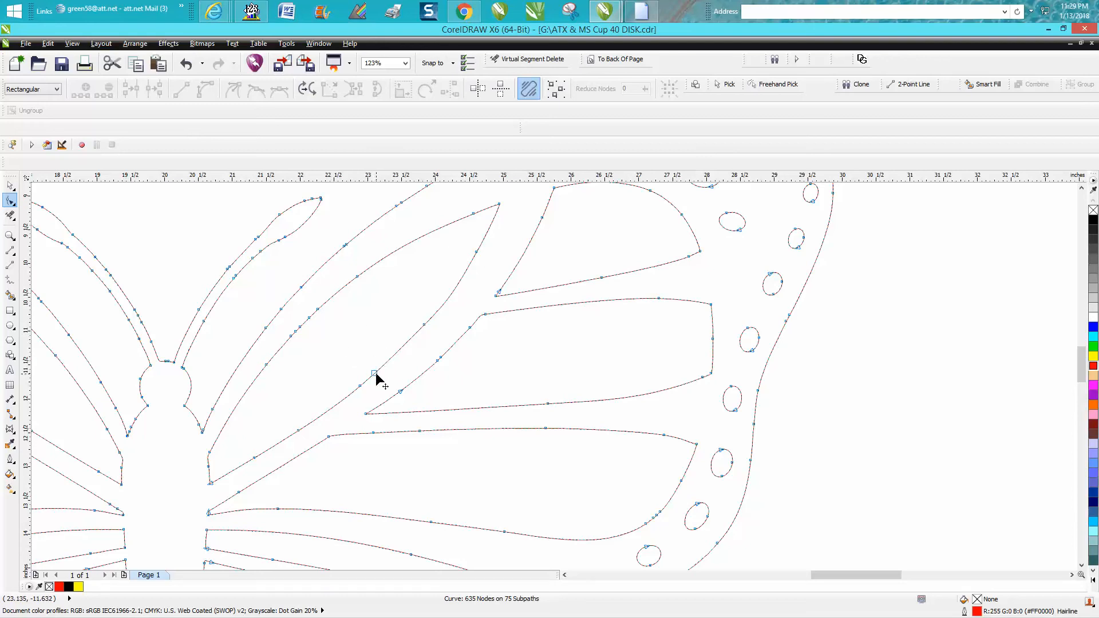
pyautogui.press('Delete')
pyautogui.moveTo(349, 392); pyautogui.dragTo(403, 378)
pyautogui.moveTo(331, 340)
pyautogui.mouseDown()
pyautogui.moveTo(351, 396)
pyautogui.moveTo(378, 389)
pyautogui.moveTo(437, 315)
pyautogui.moveTo(411, 342)
pyautogui.moveTo(421, 349)
pyautogui.mouseUp()
pyautogui.click(424, 325)
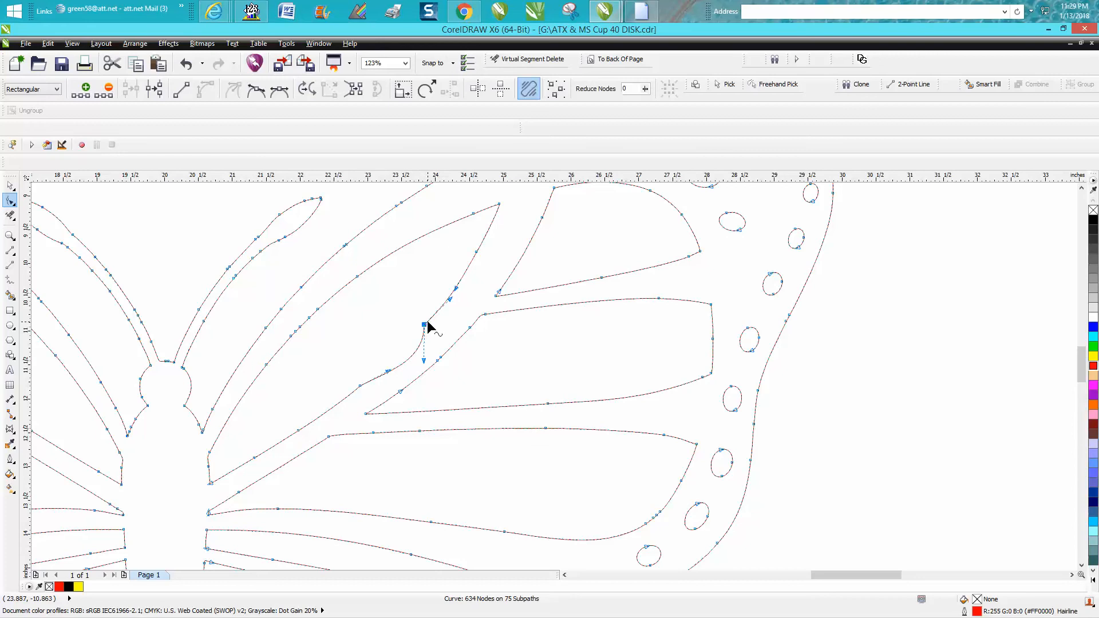
pyautogui.press('Delete')
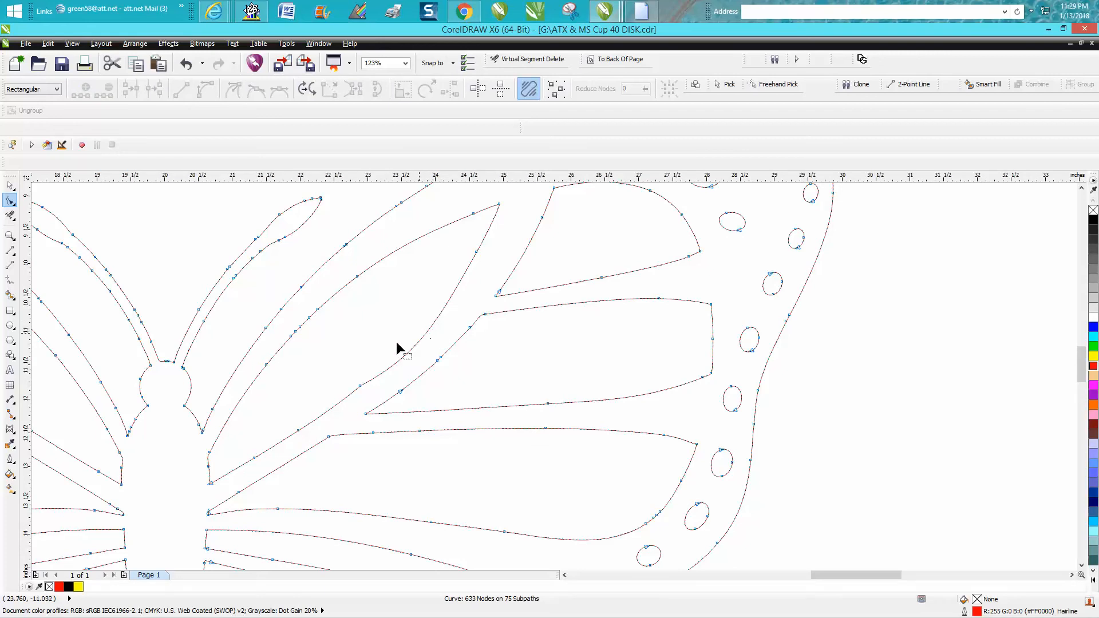
# - Bow the pointed cell's lower edge slightly outward and delete the nodes on either side of the bend
pyautogui.moveTo(430, 329); pyautogui.dragTo(437, 333)
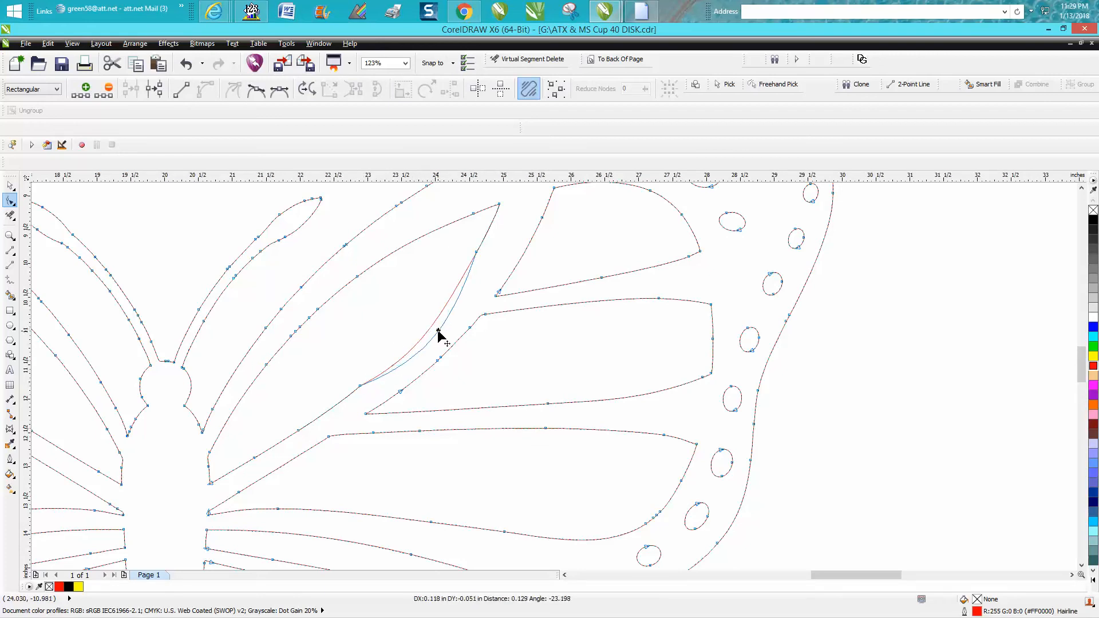
pyautogui.click(361, 387)
pyautogui.press('Delete')
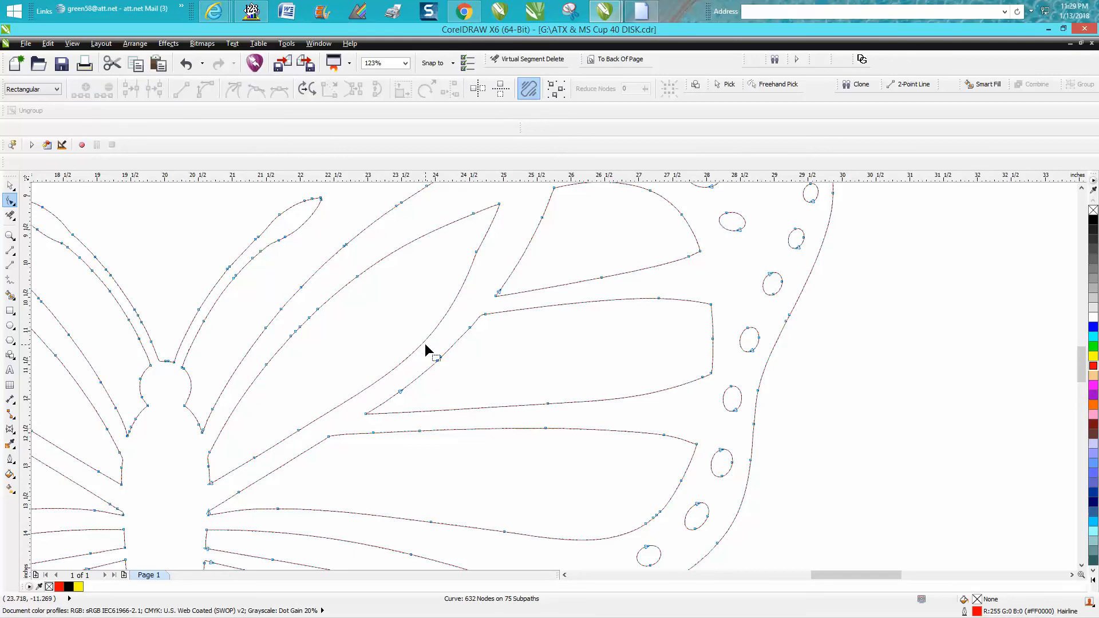
pyautogui.click(475, 253)
pyautogui.press('Delete')
# - Curve the pointed cell's lower edge further outward from its tip node and delete two extra nodes toward the body
pyautogui.click(499, 205)
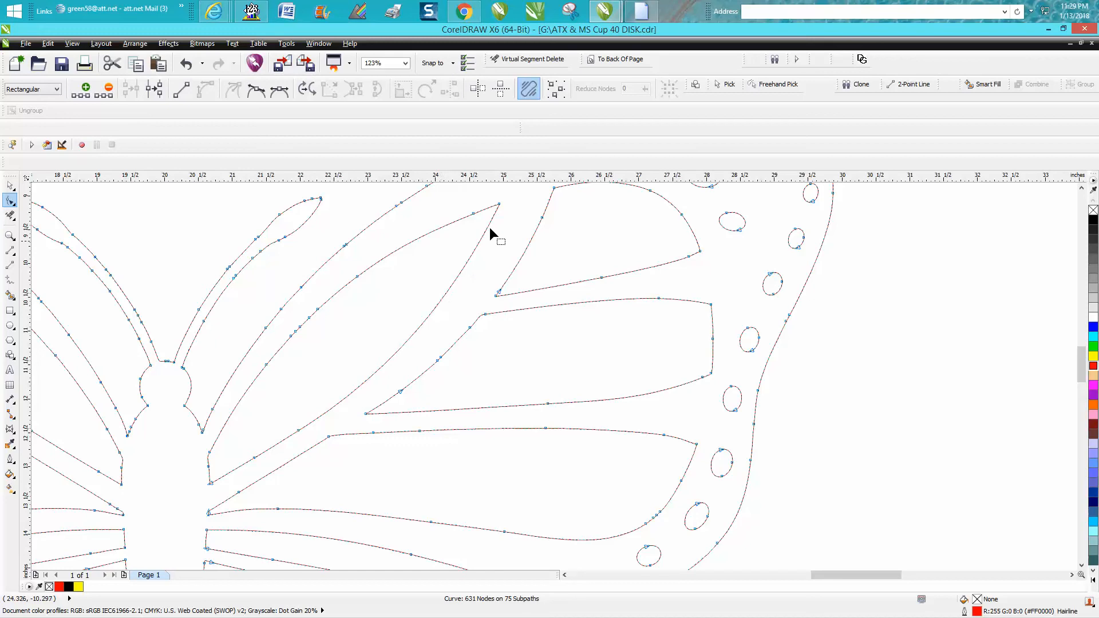
pyautogui.click(498, 205)
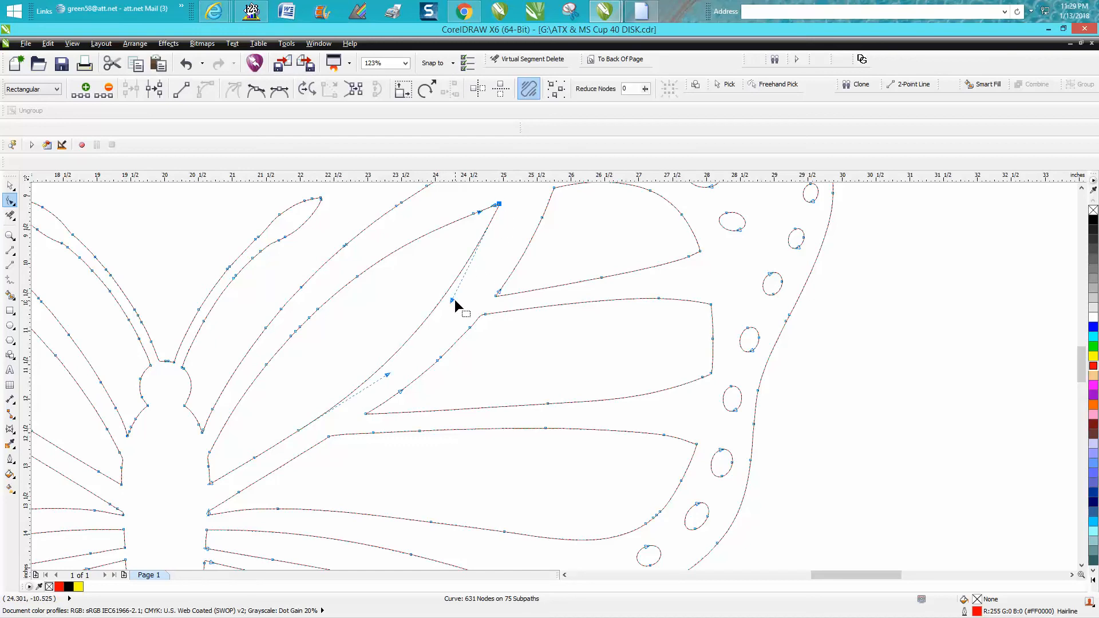
pyautogui.moveTo(452, 301); pyautogui.dragTo(486, 313)
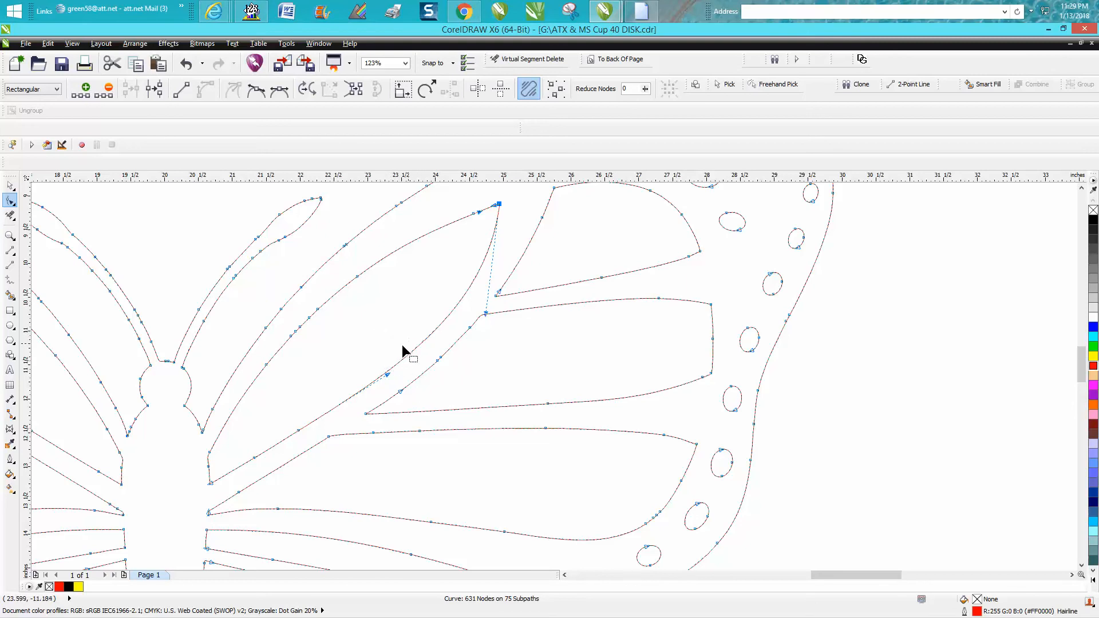
pyautogui.doubleClick(298, 430)
pyautogui.doubleClick(254, 457)
pyautogui.doubleClick(377, 402)
pyautogui.moveTo(431, 328); pyautogui.dragTo(447, 326)
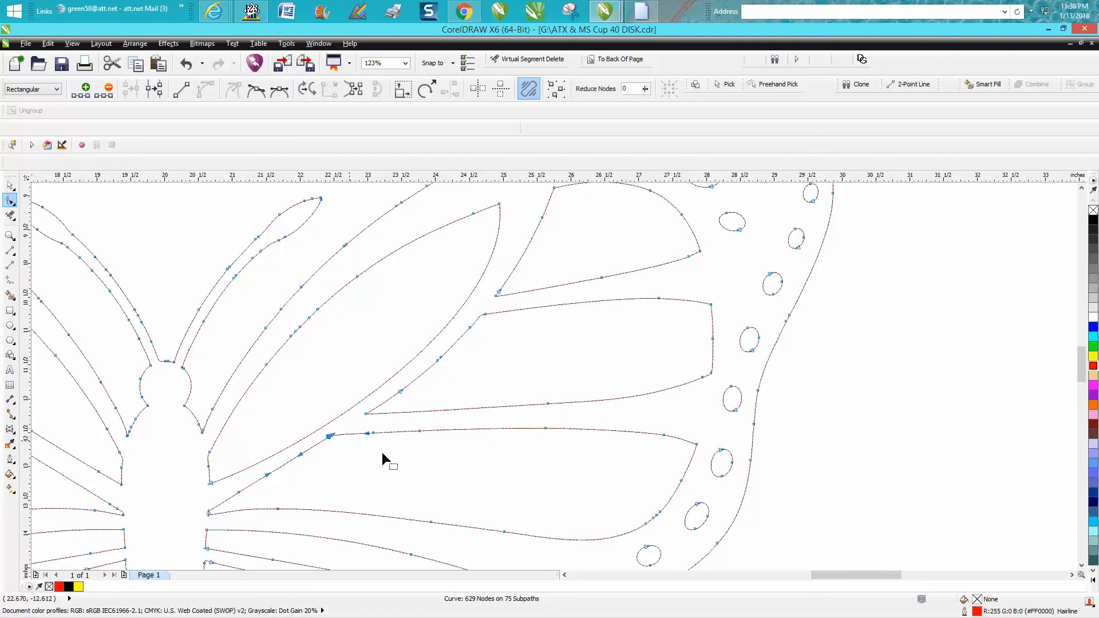
# - Delete the corner node on the large lower cell's top edge and a node on the diagonal edge of the cell above it
pyautogui.press('Delete')
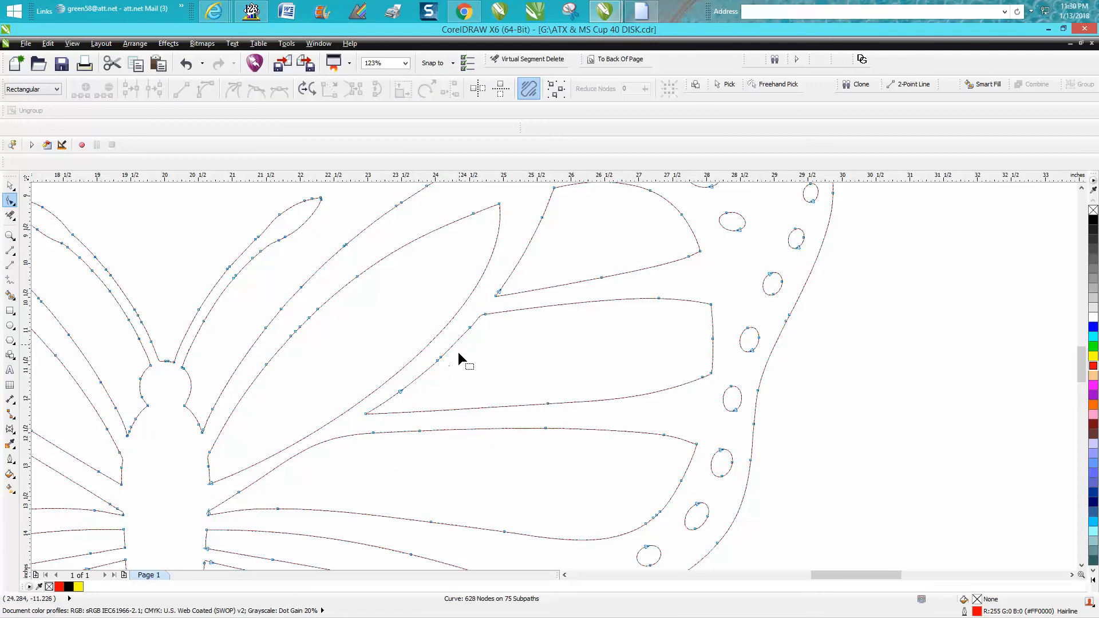
pyautogui.moveTo(428, 369); pyautogui.dragTo(430, 372)
pyautogui.press('Delete')
# - Draw an ellipse about 0.9 by 0.48 inches beside the right wing and give it a red outline
pyautogui.click(11, 325)
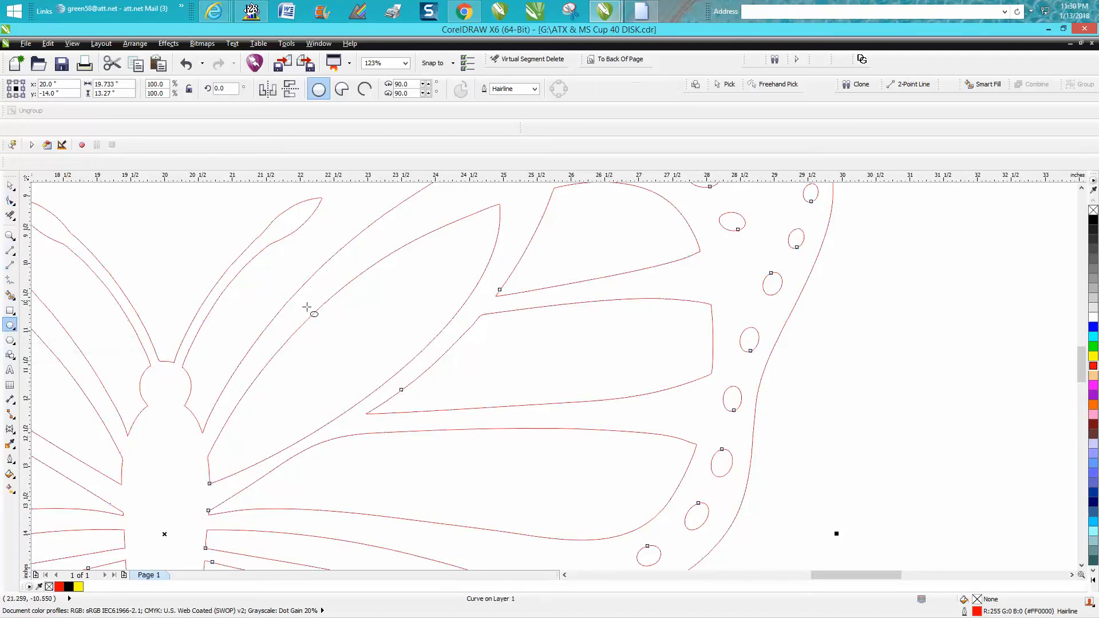
pyautogui.moveTo(956, 324); pyautogui.dragTo(895, 356)
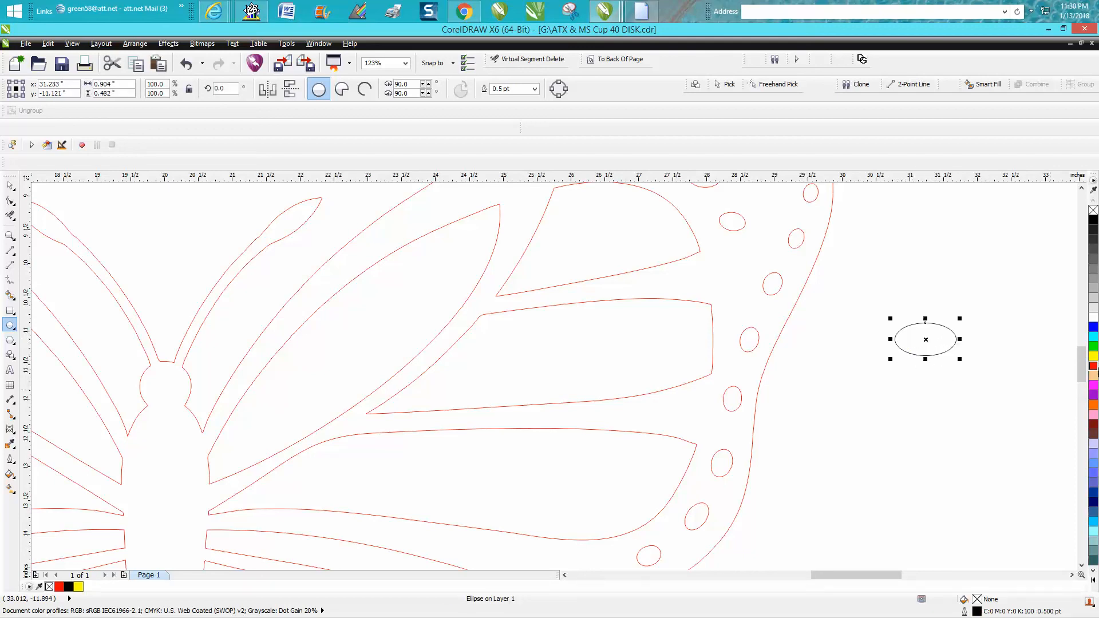
pyautogui.rightClick(1094, 366)
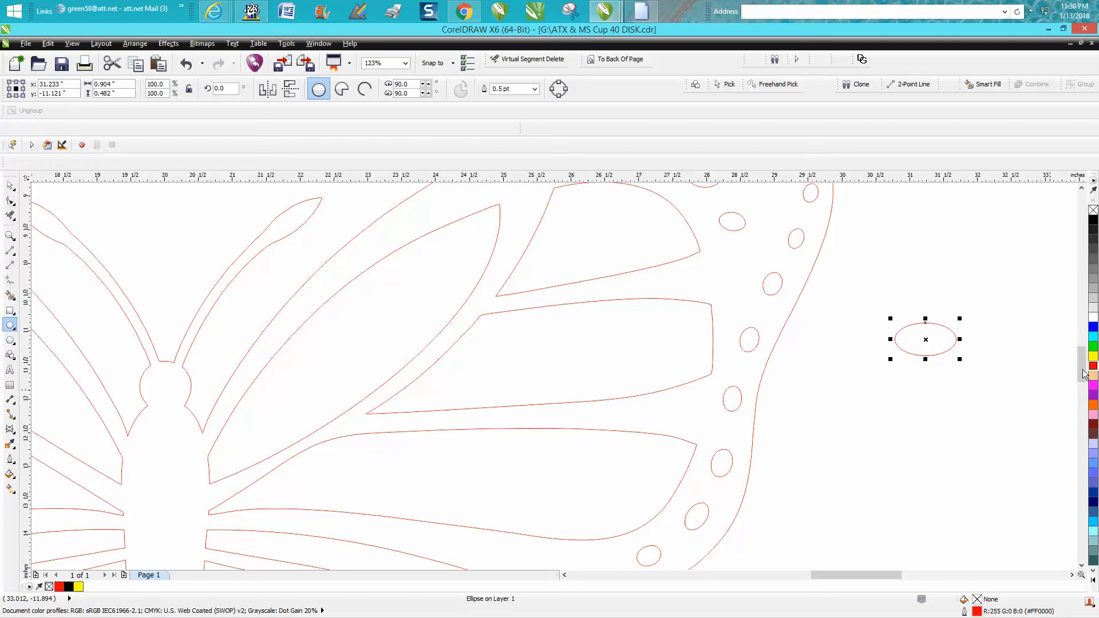
# - Place the ellipse over the narrow strip between the pointed cell and its neighbouring cell, rotated 40.4 degrees along the strip
pyautogui.click(12, 186)
pyautogui.moveTo(931, 339); pyautogui.dragTo(452, 294)
pyautogui.click(435, 346)
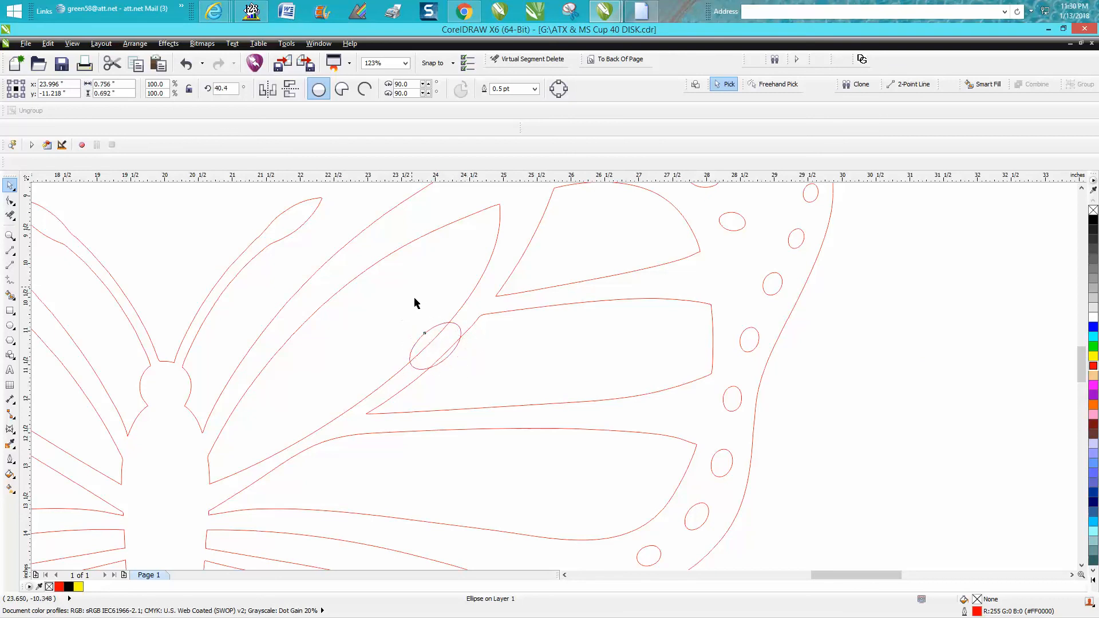
pyautogui.click(431, 341)
pyautogui.click(449, 357)
# - Set the nudge distance to 0.025 inches and nudge the ellipse down three times
pyautogui.click(233, 203)
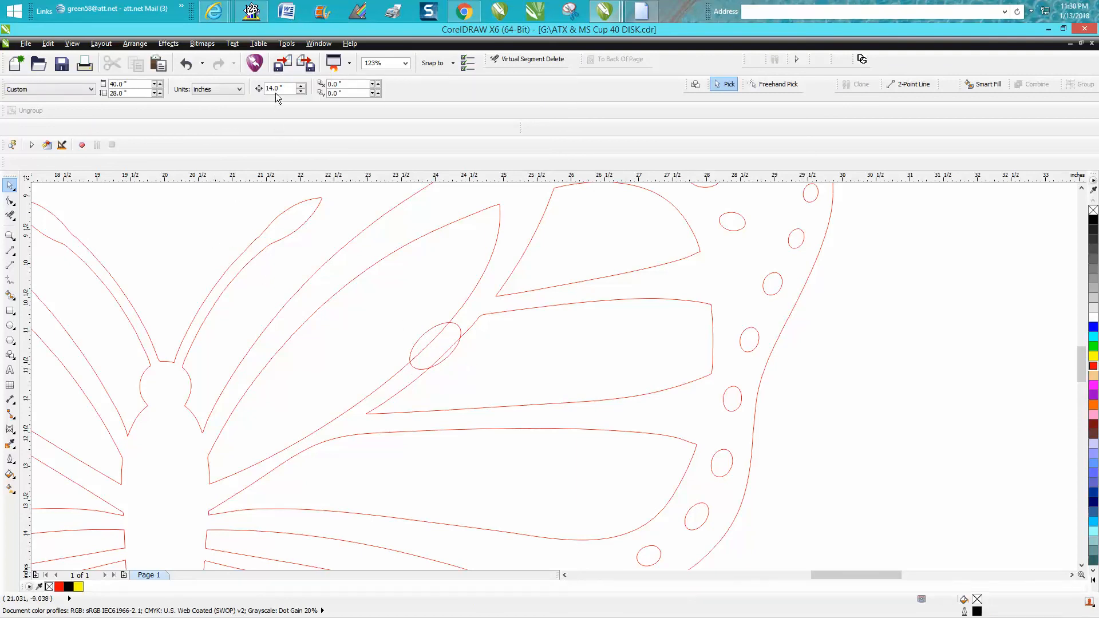
pyautogui.write('.')
pyautogui.click(434, 331)
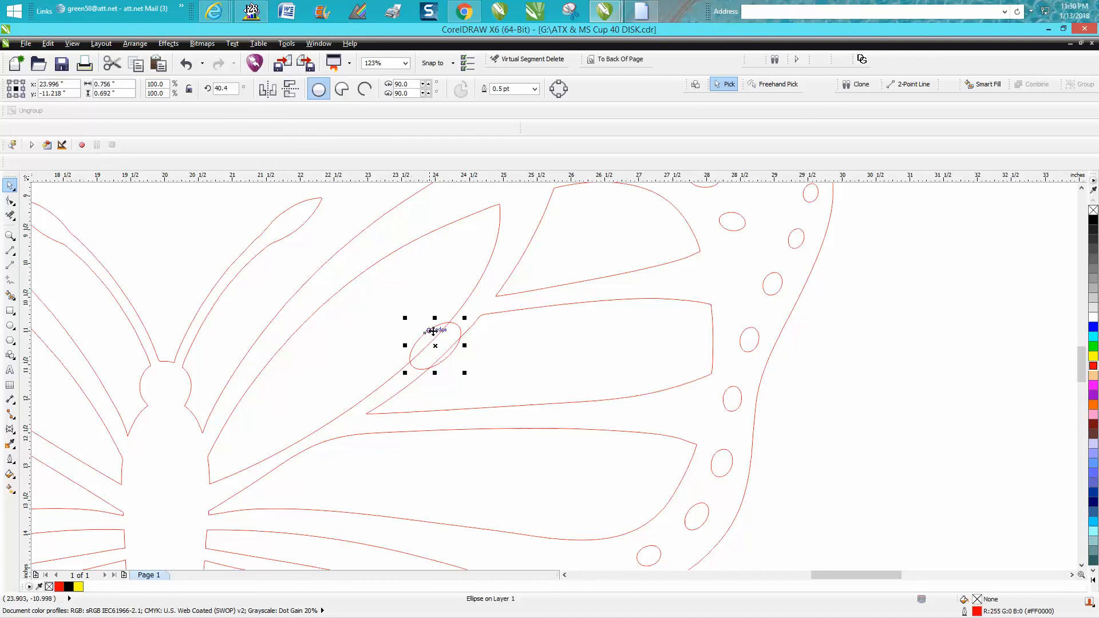
pyautogui.press('Down')
pyautogui.press('Down')
pyautogui.press('Down')
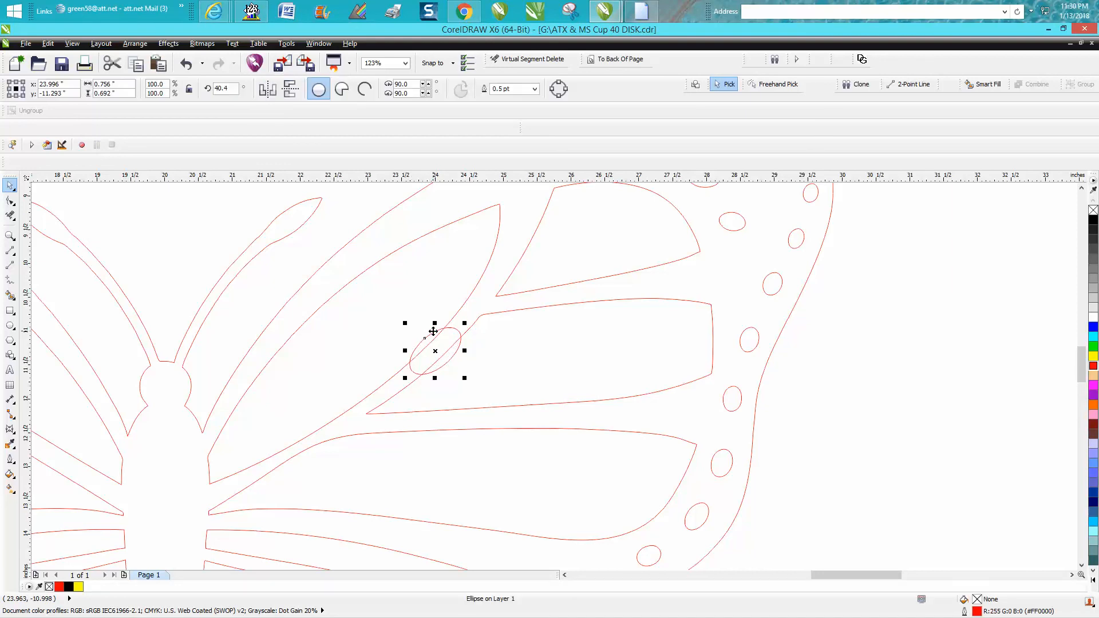
# - Remove the overlapping segments inside the ellipse with Virtual Segment Delete so its arcs merge into the wing cells' edges
pyautogui.click(520, 350)
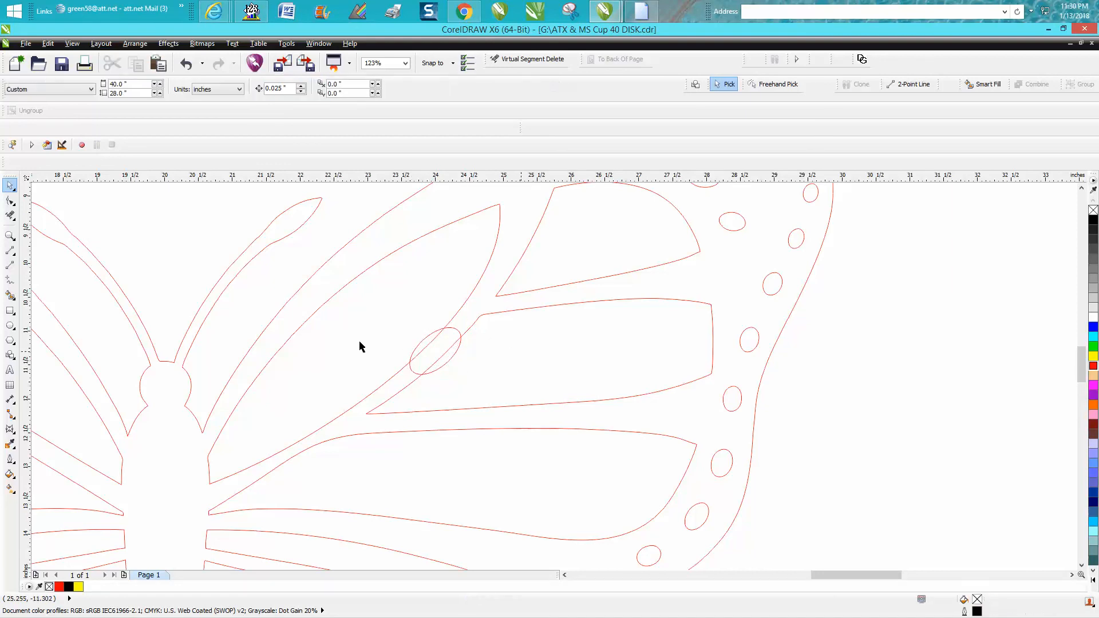
pyautogui.click(10, 215)
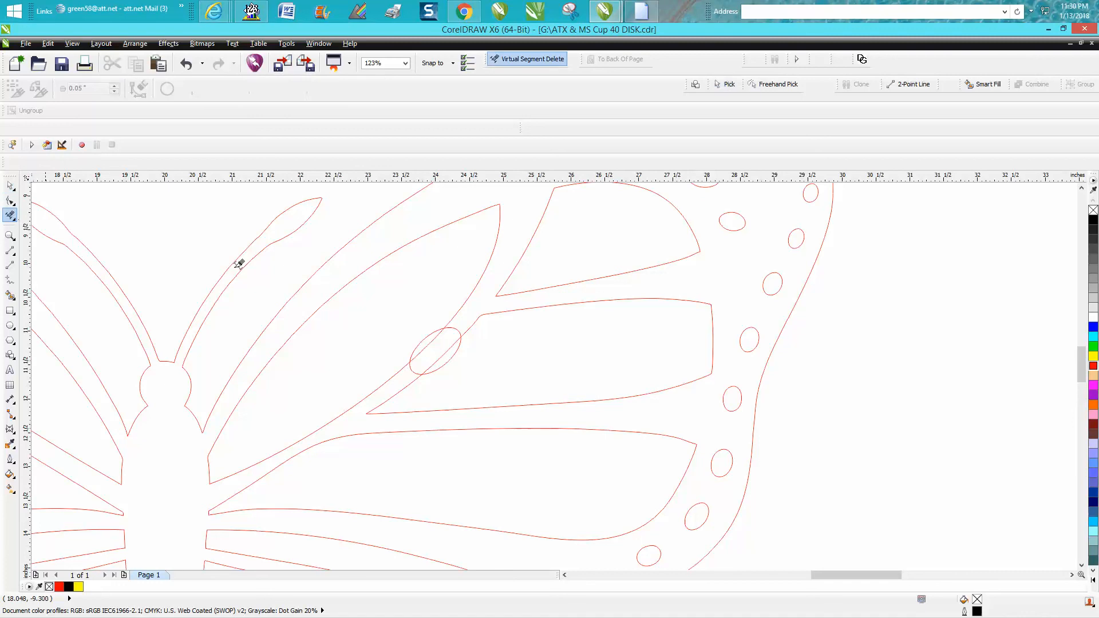
pyautogui.click(449, 346)
# - Select the whole red butterfly on the page together with the added ellipse arcs and combine them into one curve
pyautogui.scroll(-2, 462, 344)
pyautogui.scroll(-2, 428, 422)
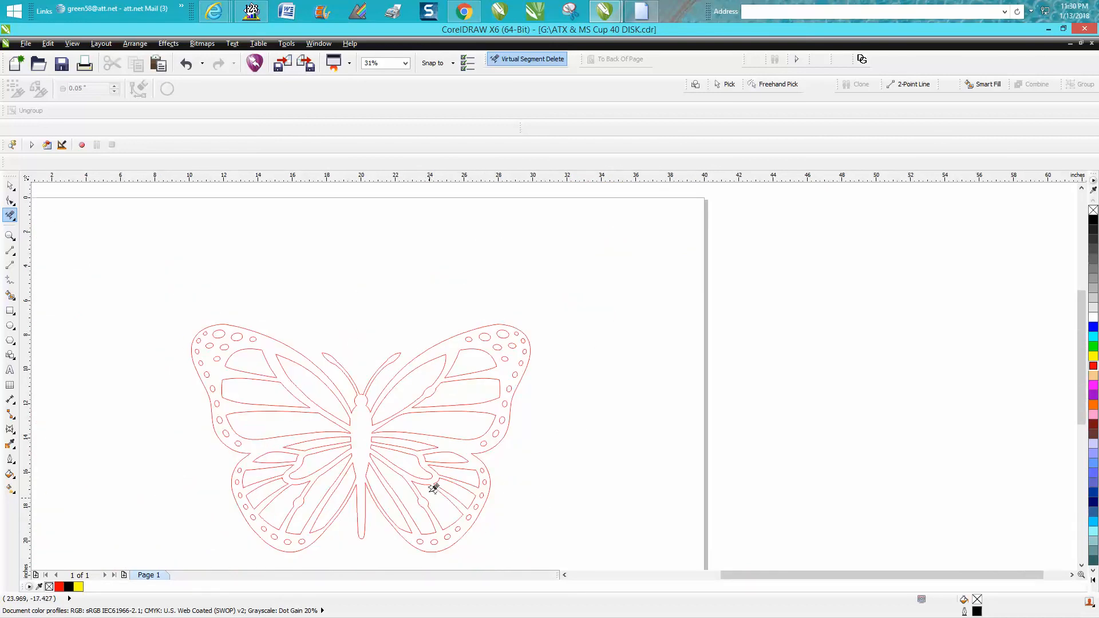
pyautogui.click(10, 235)
pyautogui.scroll(-2, 172, 243)
pyautogui.moveTo(166, 255); pyautogui.dragTo(262, 359)
pyautogui.scroll(-1, 184, 238)
pyautogui.scroll(-1, 329, 268)
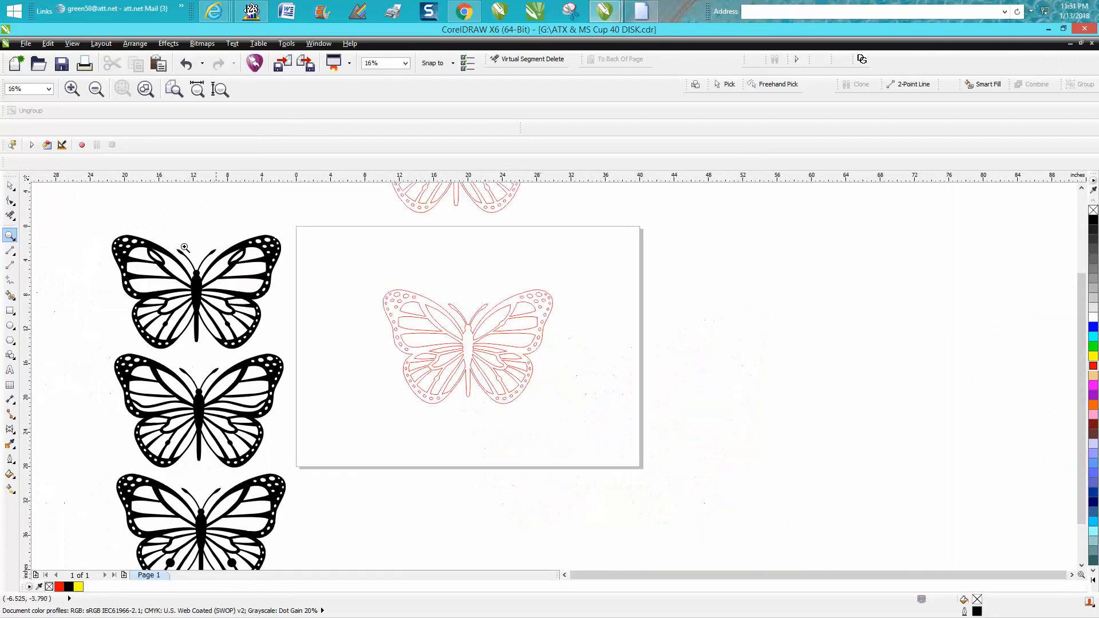
pyautogui.click(10, 185)
pyautogui.moveTo(363, 264); pyautogui.dragTo(593, 424)
pyautogui.click(429, 99)
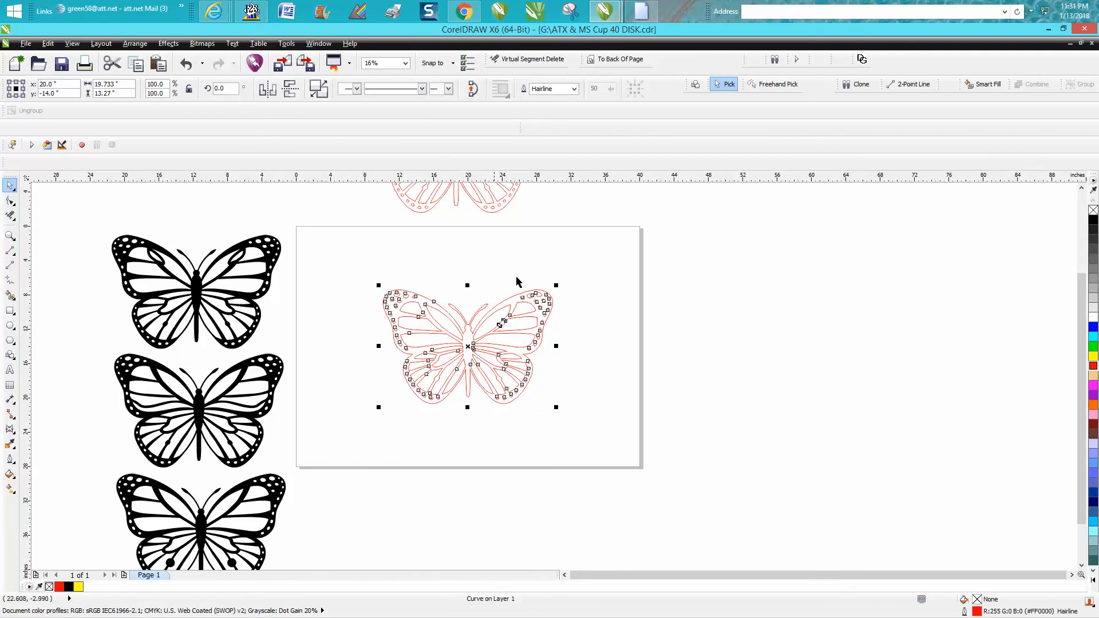
pyautogui.click(600, 293)
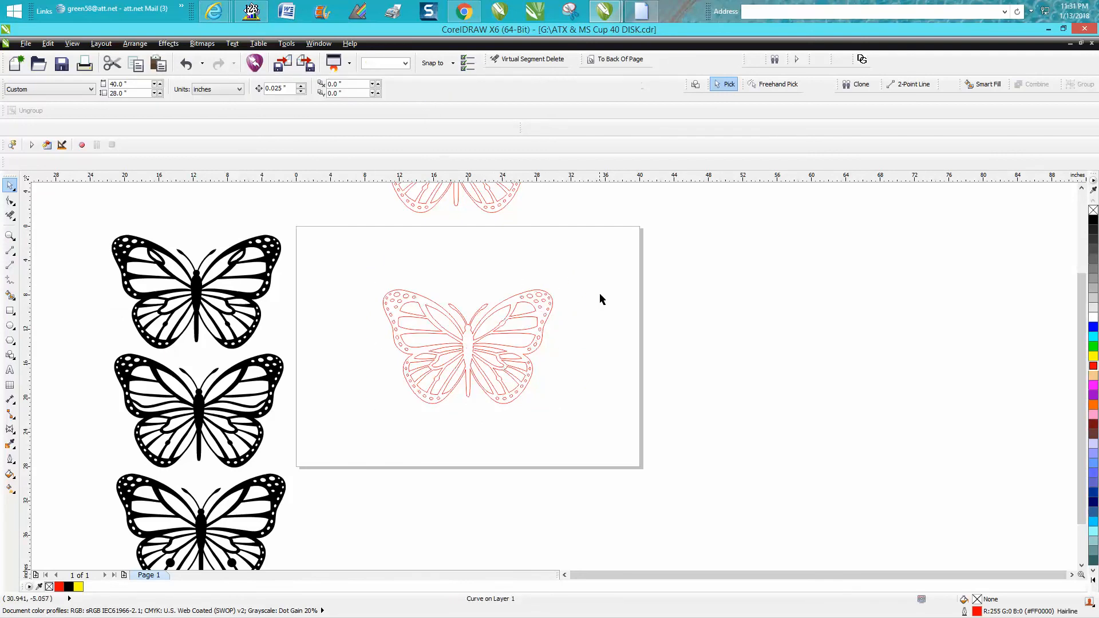
pyautogui.click(474, 334)
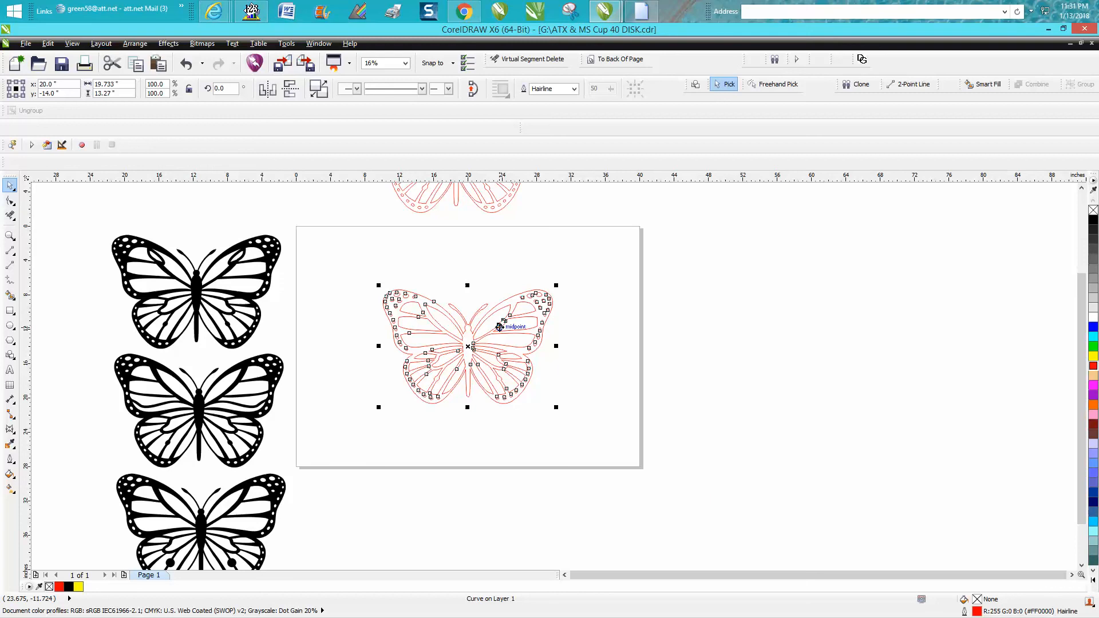
# - Draw a vertical line about 22 inches long and centre it on the page through the butterfly's body
pyautogui.click(10, 250)
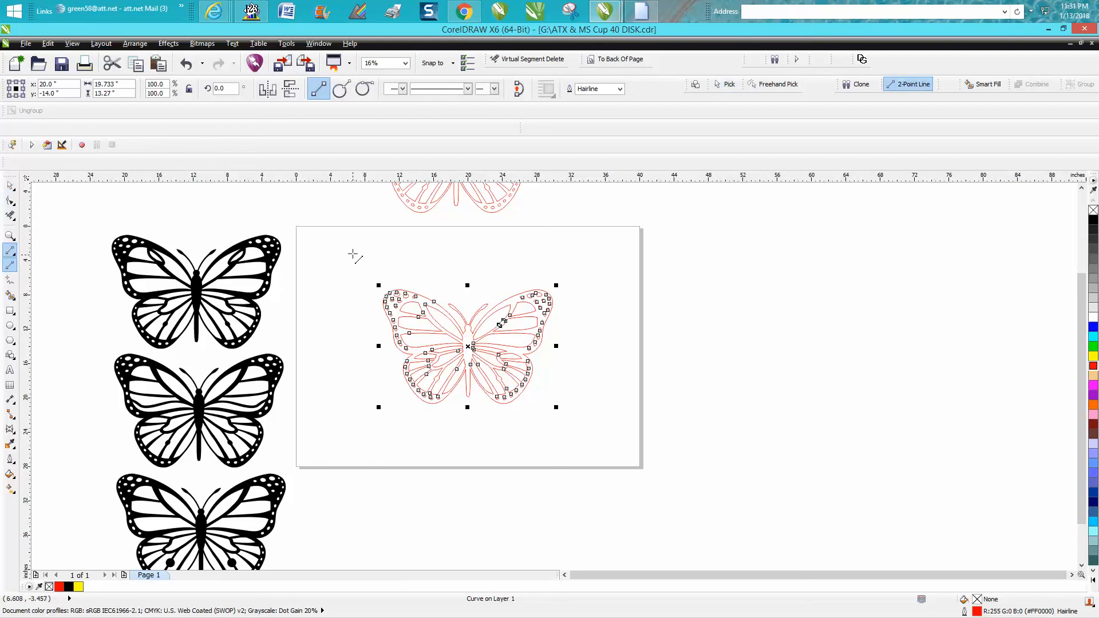
pyautogui.moveTo(360, 239)
pyautogui.mouseDown()
pyautogui.moveTo(350, 293)
pyautogui.moveTo(361, 433)
pyautogui.mouseUp()
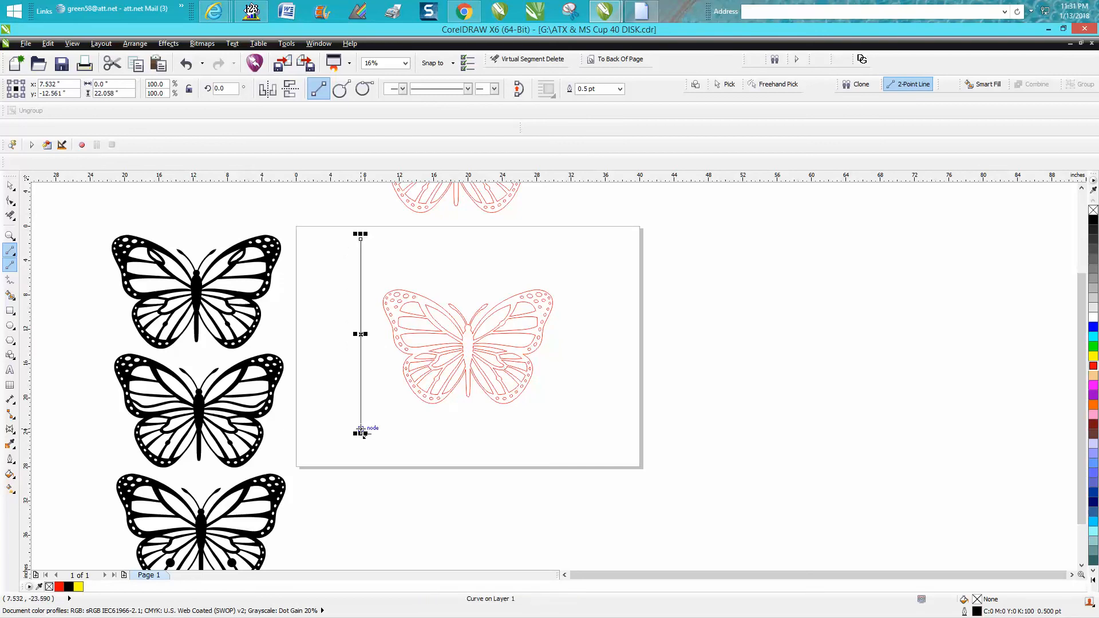
pyautogui.press('p')
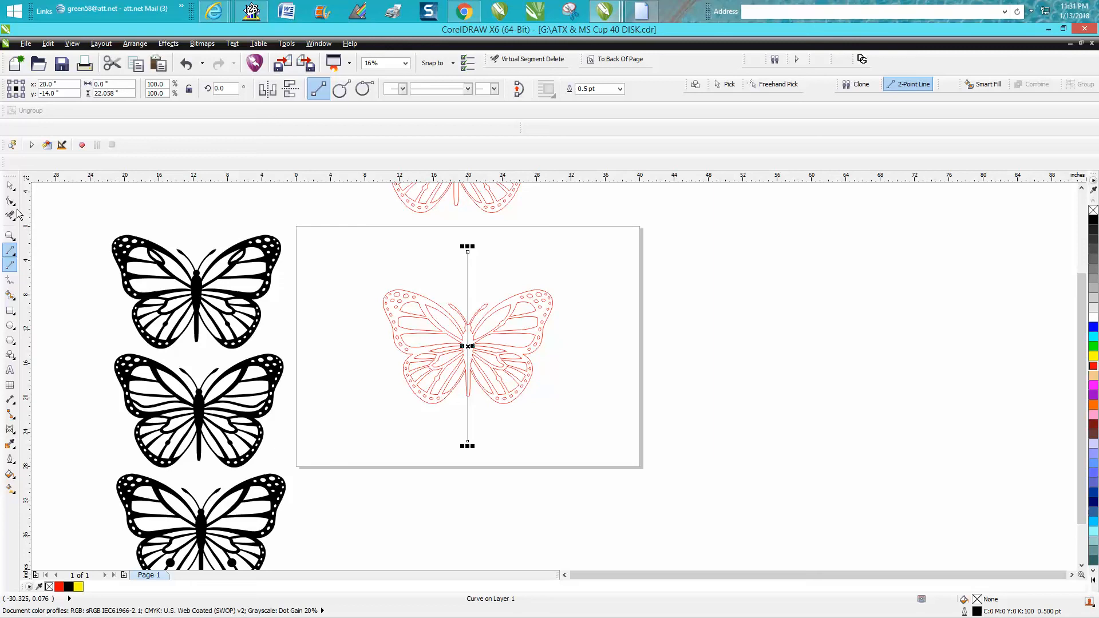
# - Remove the left half of the butterfly up to the centre line with Virtual Segment Delete
pyautogui.click(11, 215)
pyautogui.moveTo(380, 286); pyautogui.dragTo(432, 388)
pyautogui.moveTo(424, 343); pyautogui.dragTo(466, 416)
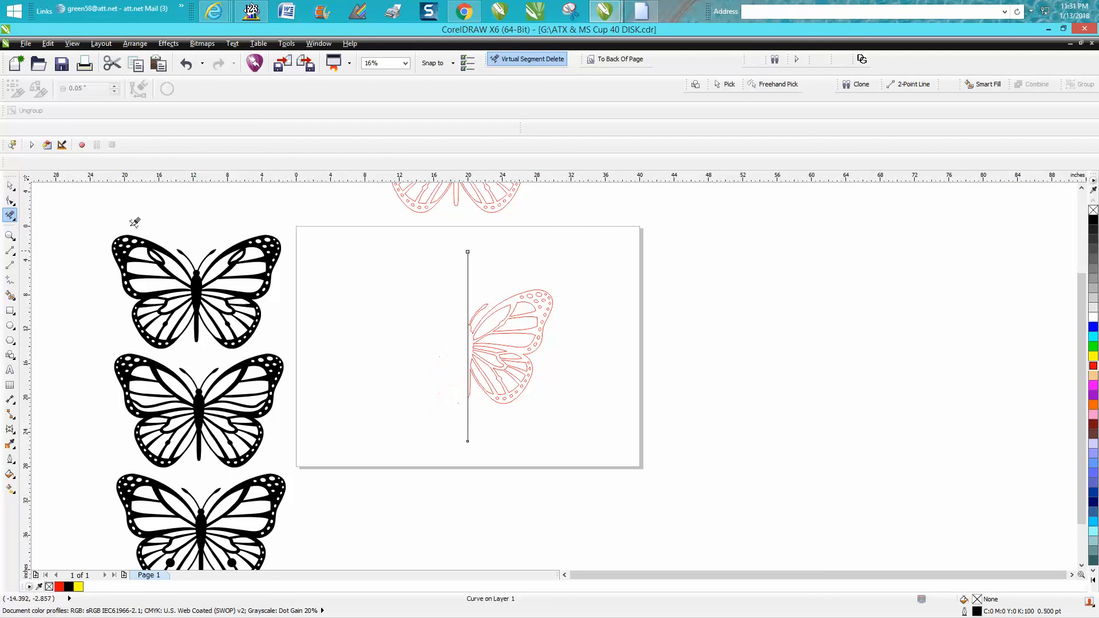
pyautogui.click(11, 186)
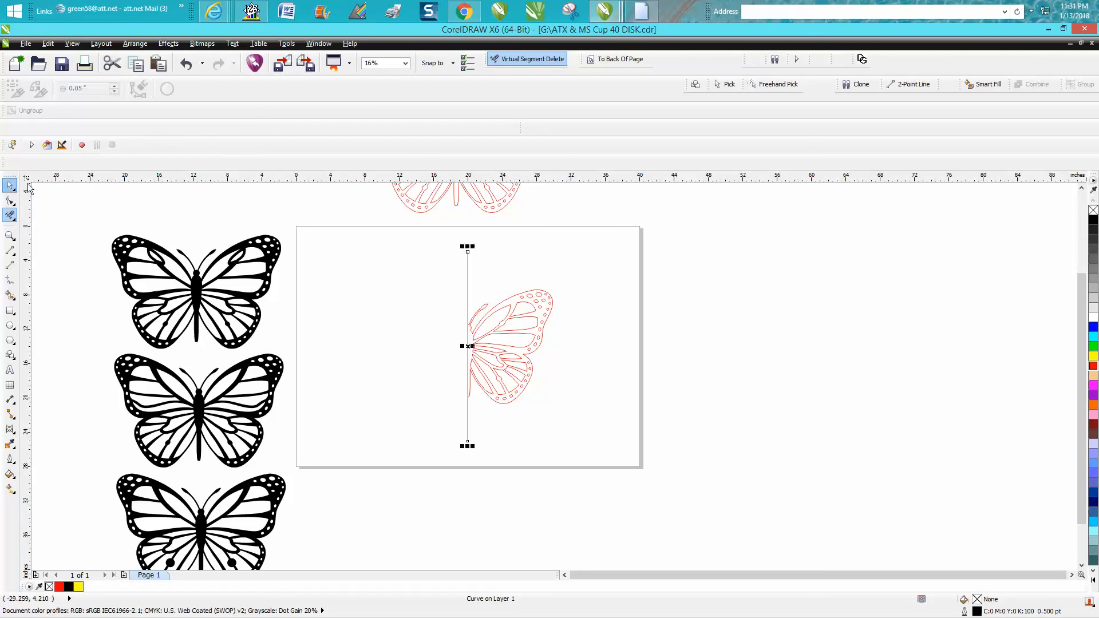
# - Delete the vertical centre line and mirror a copy of the remaining right half to the left to complete the butterfly
pyautogui.press('Delete')
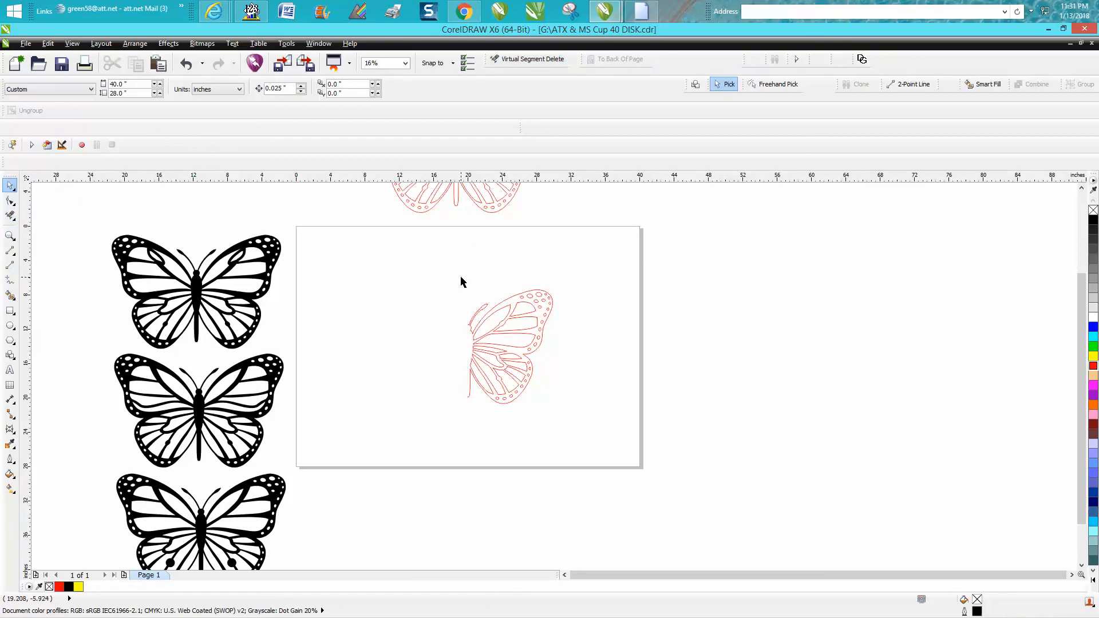
pyautogui.moveTo(416, 264); pyautogui.dragTo(586, 423)
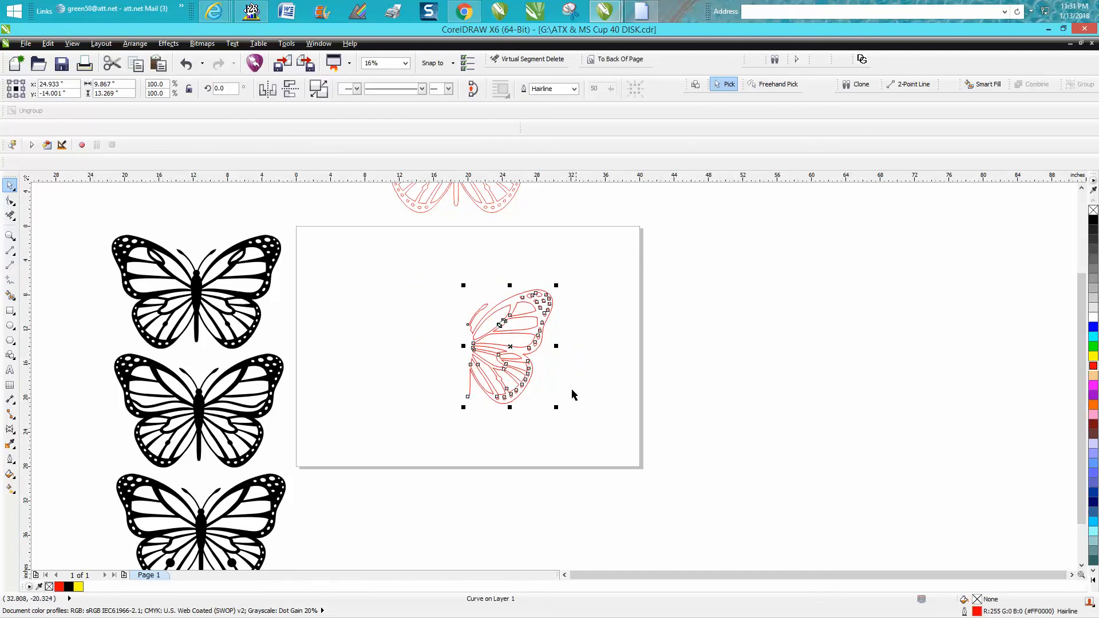
pyautogui.moveTo(556, 345); pyautogui.dragTo(465, 351)
pyautogui.rightClick(465, 351)
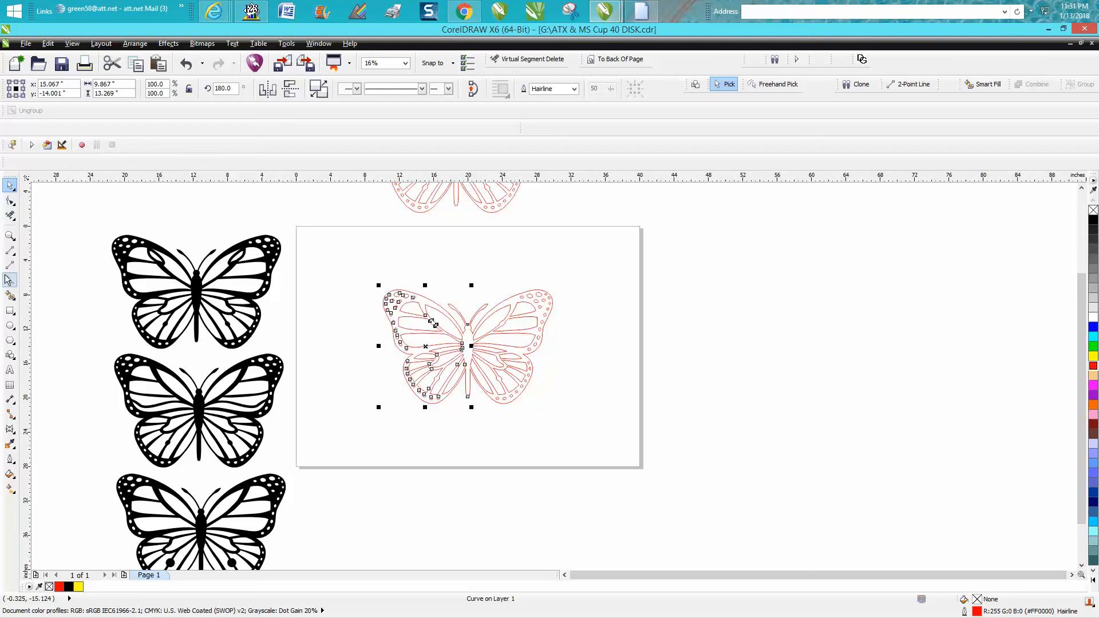
# - Smart Fill the butterfly's body and connected wing veins with solid black, no outline
pyautogui.click(9, 295)
pyautogui.click(468, 336)
pyautogui.click(12, 186)
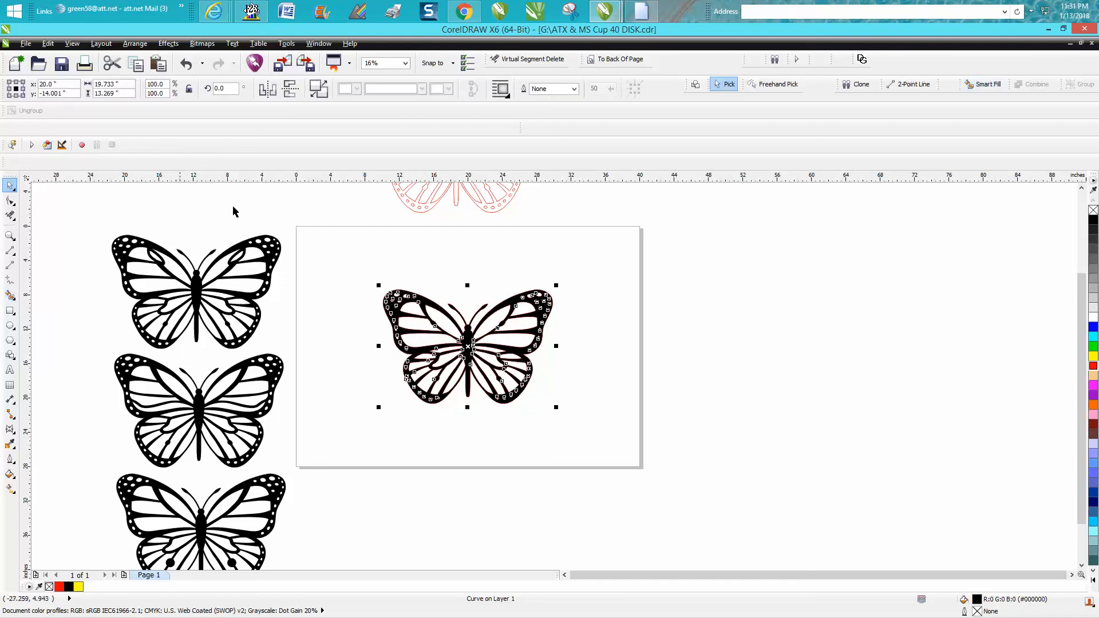
# - Move the black filled butterfly off the red outline, down over the page's lower-left corner
pyautogui.click(302, 219)
pyautogui.moveTo(473, 341); pyautogui.dragTo(385, 464)
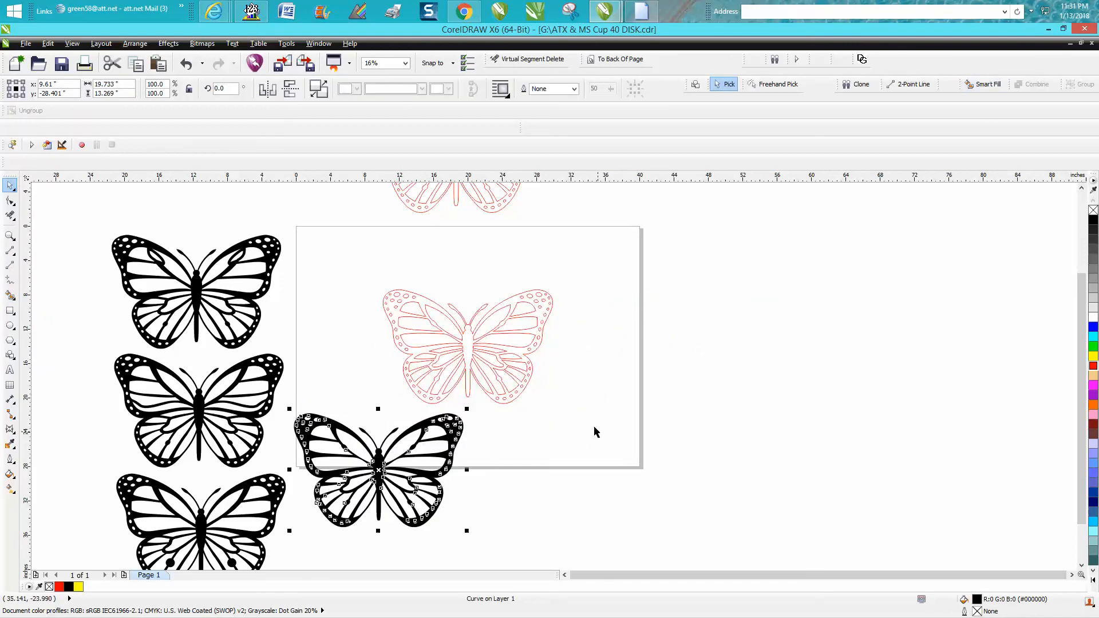
pyautogui.click(571, 425)
pyautogui.click(10, 235)
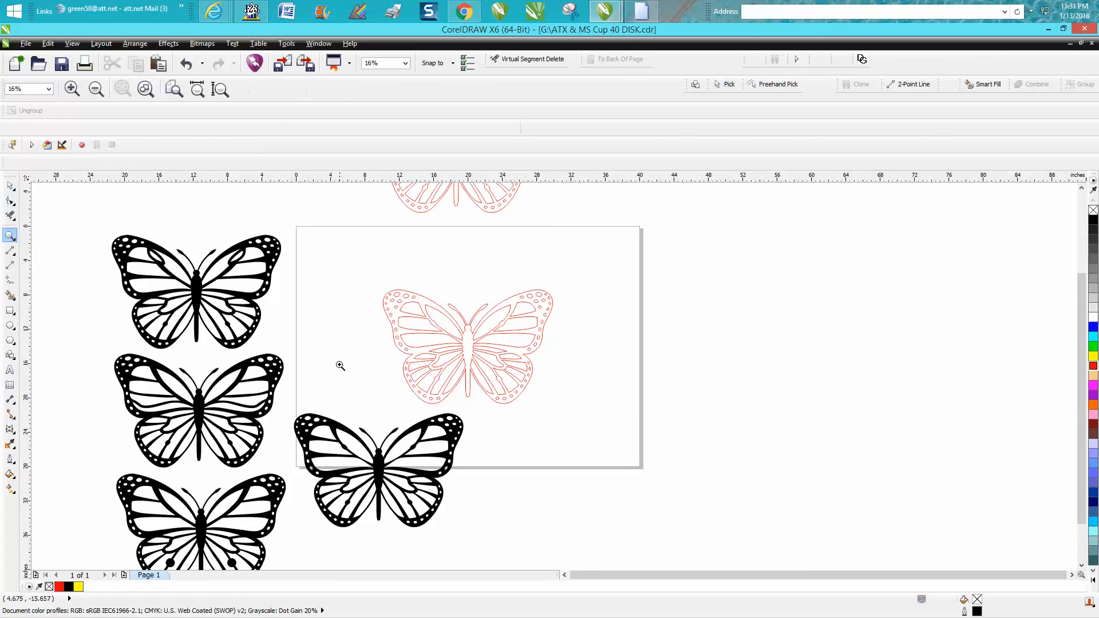
pyautogui.moveTo(287, 404)
pyautogui.mouseDown()
pyautogui.moveTo(532, 535)
pyautogui.moveTo(525, 528)
pyautogui.mouseUp()
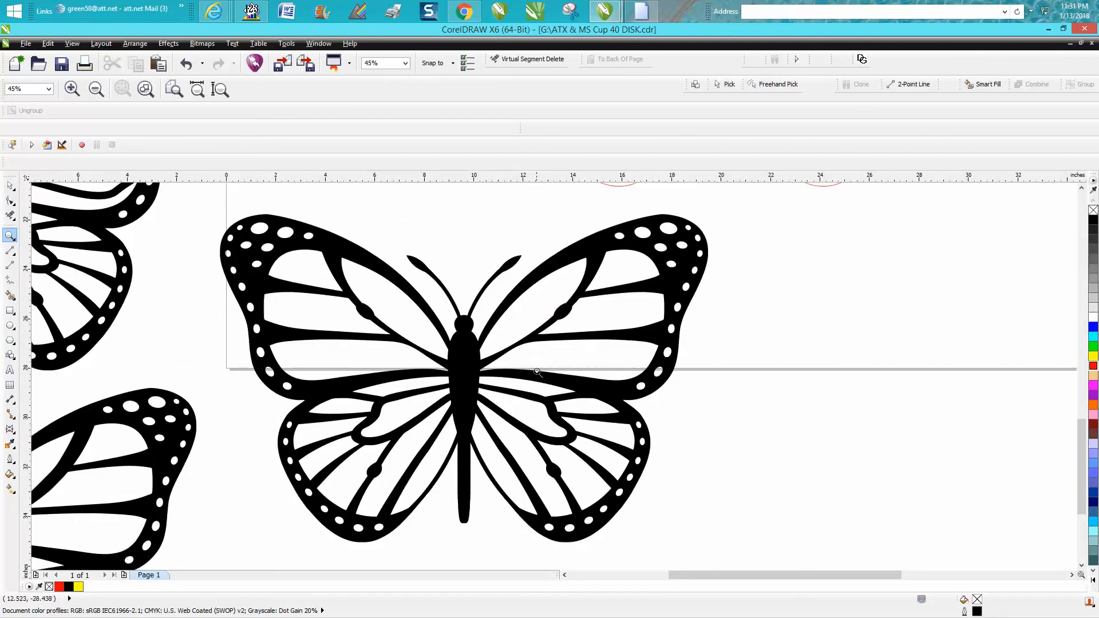